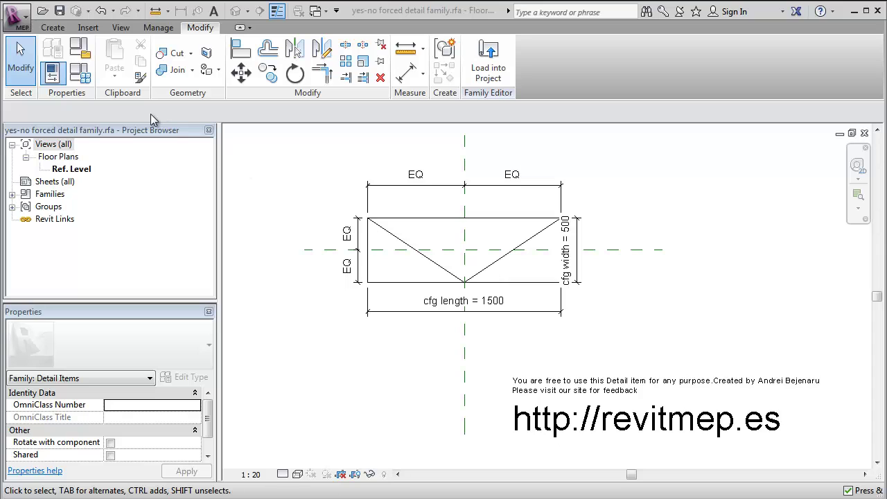
# - In Family Types, give simbol width a constant formula of 250 and simbol length 600
pyautogui.click(79, 77)
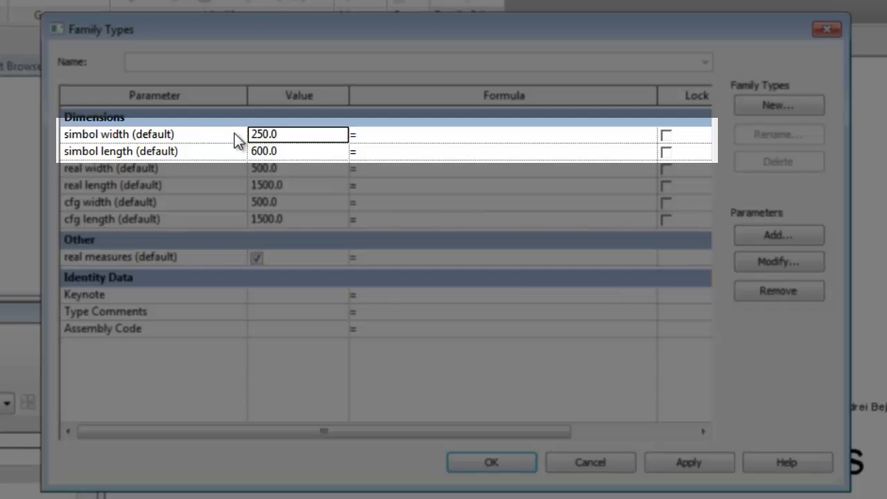
pyautogui.click(387, 136)
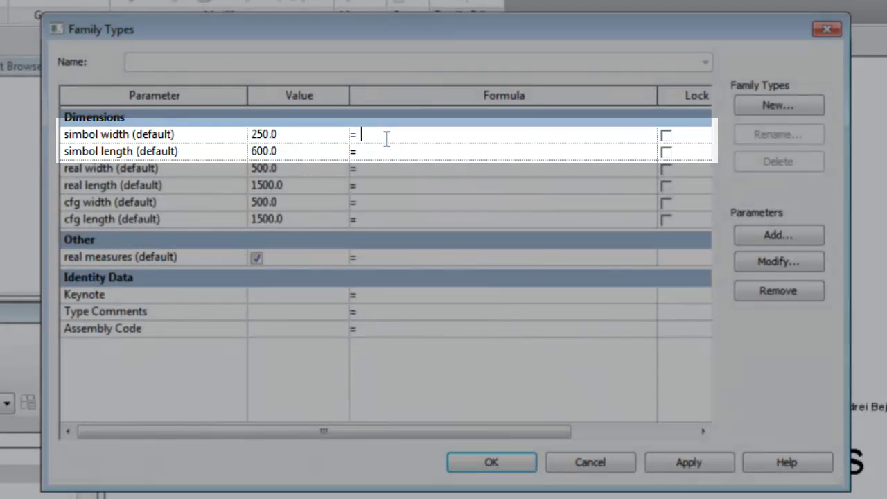
pyautogui.write('250')
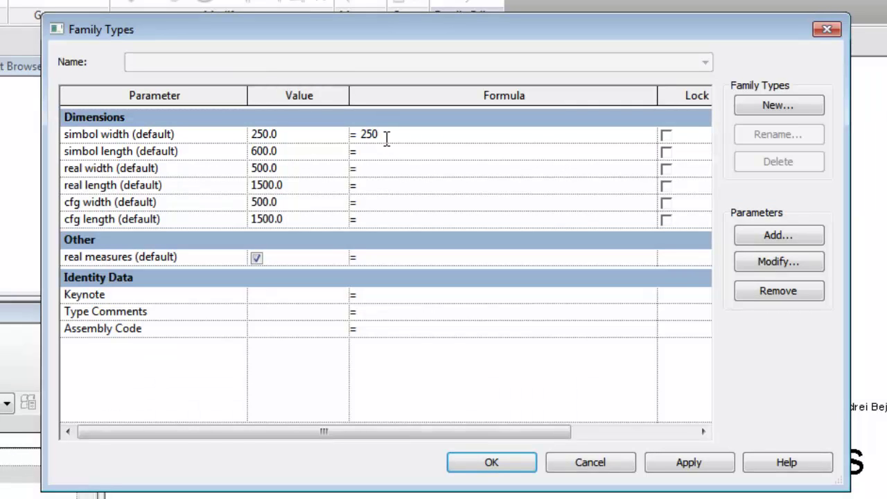
pyautogui.click(386, 148)
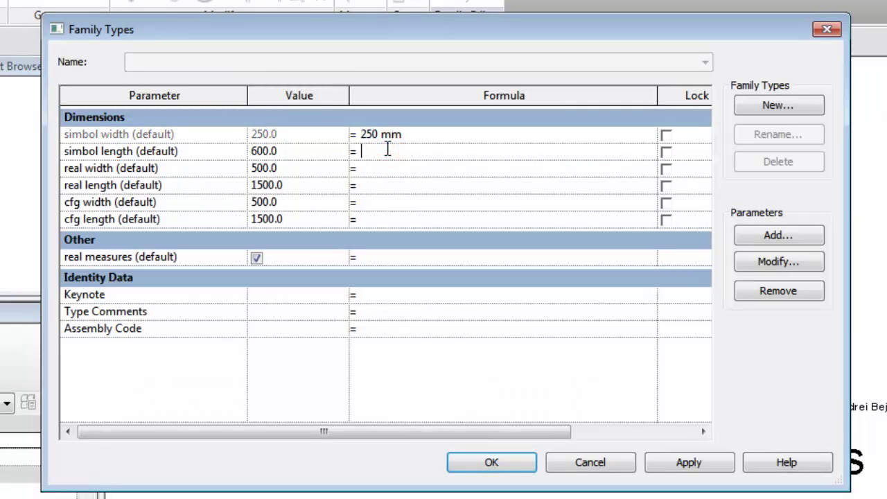
pyautogui.write('600')
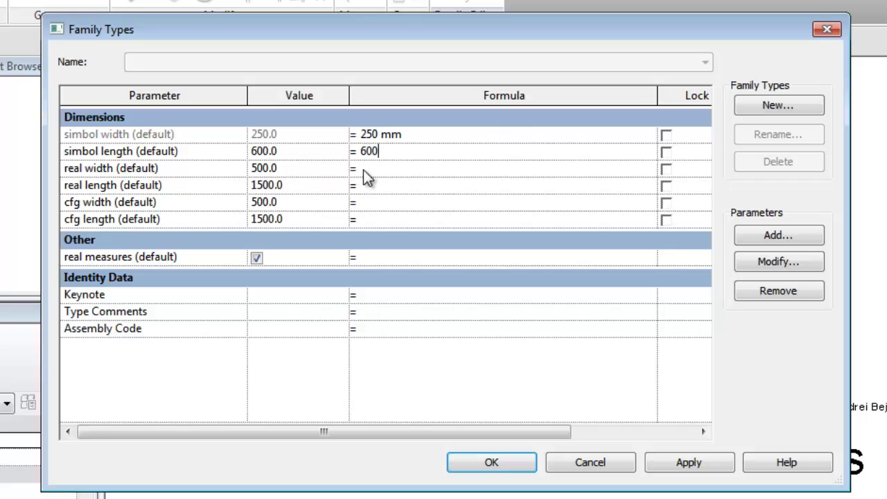
pyautogui.click(373, 168)
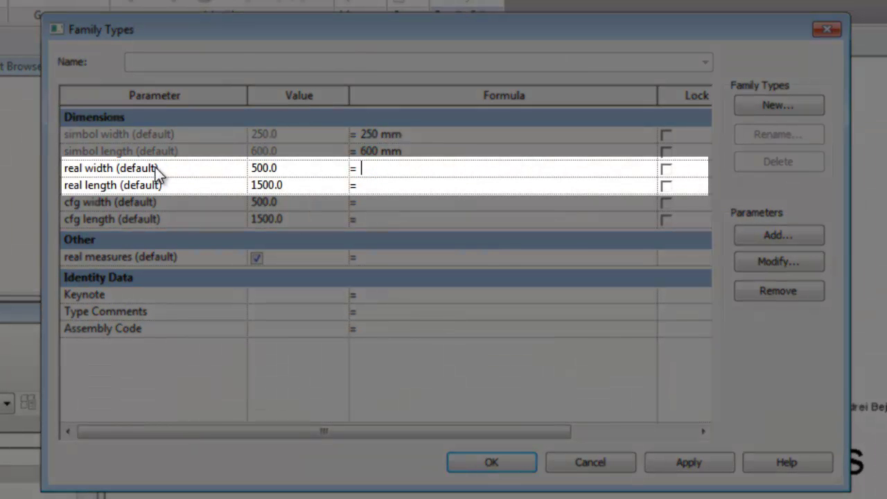
pyautogui.click(154, 168)
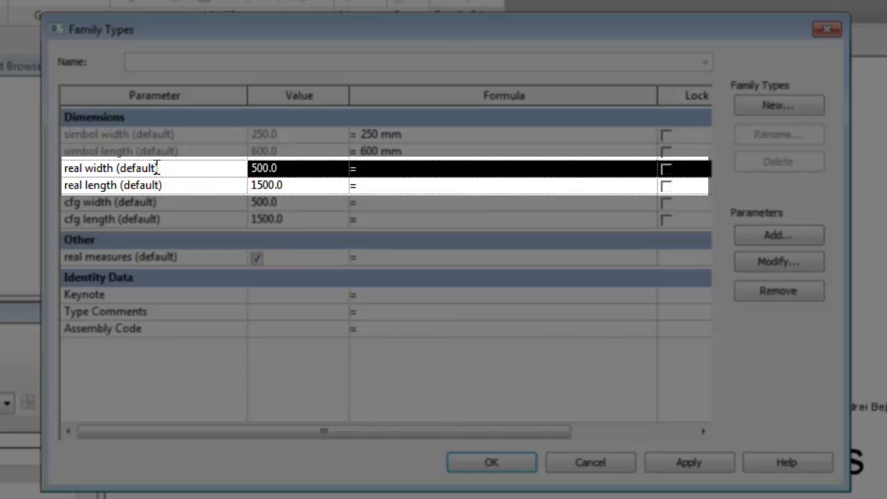
pyautogui.click(144, 185)
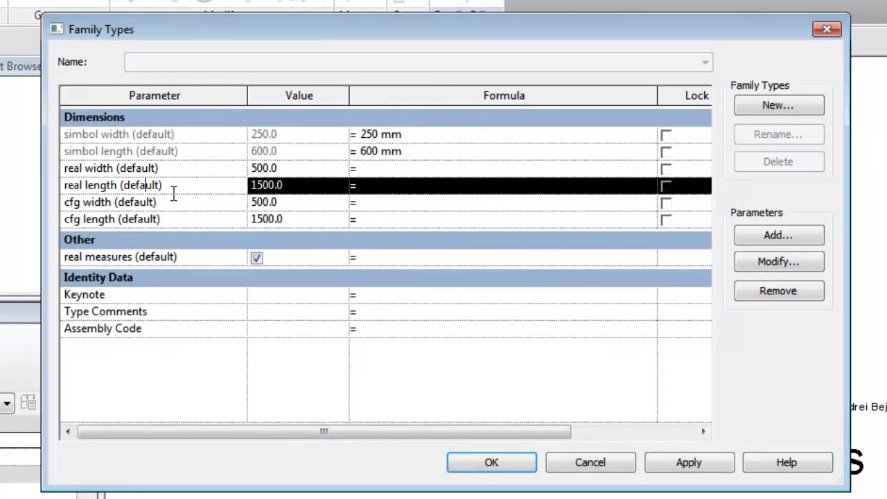
pyautogui.click(171, 199)
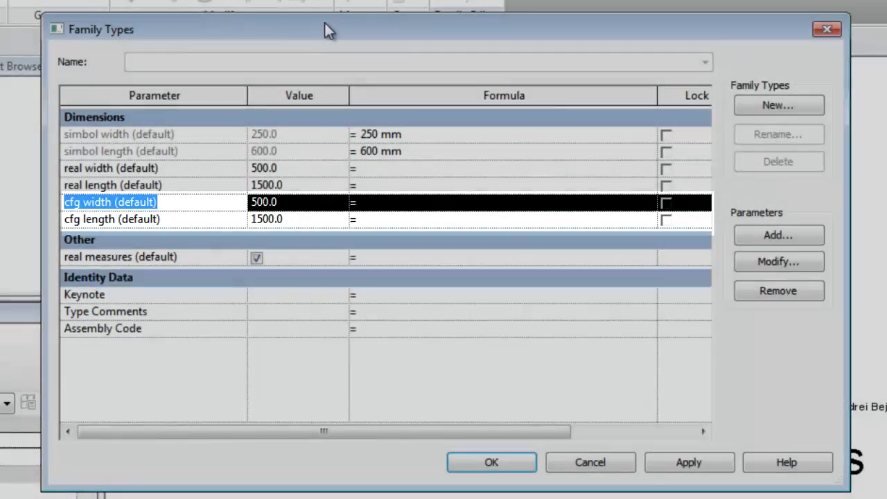
pyautogui.moveTo(328, 30); pyautogui.dragTo(444, 393)
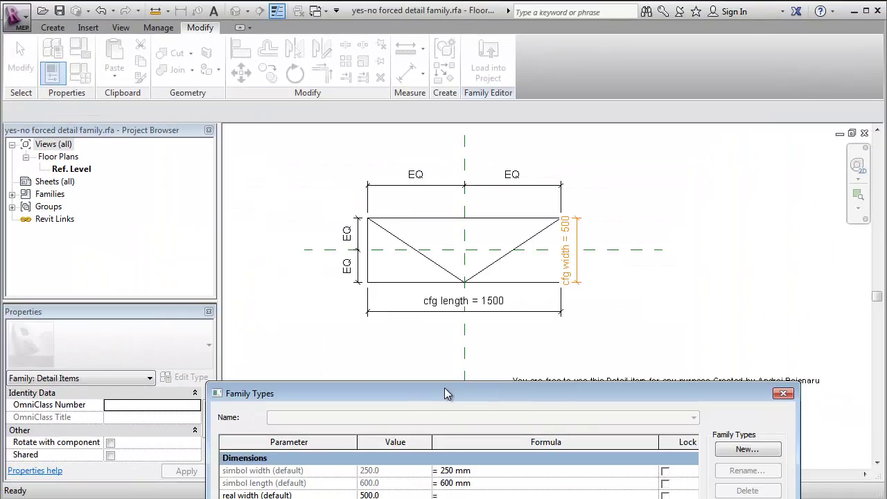
pyautogui.moveTo(406, 391); pyautogui.dragTo(797, 138)
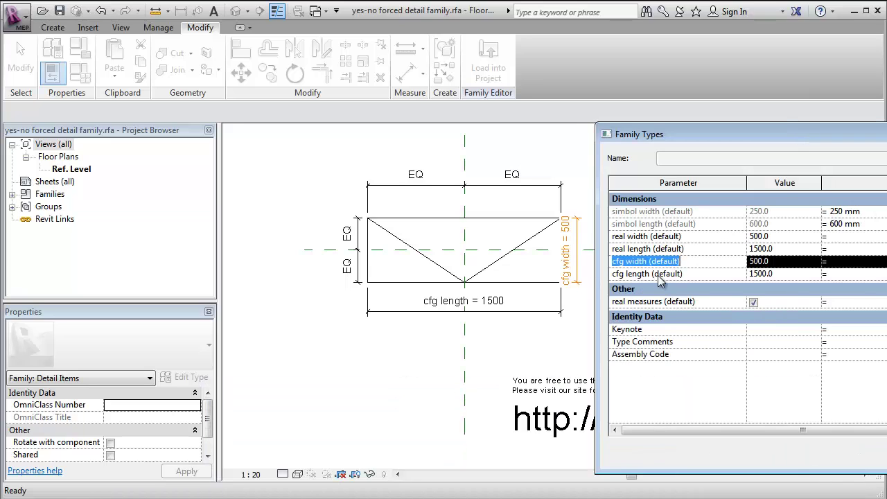
pyautogui.click(693, 274)
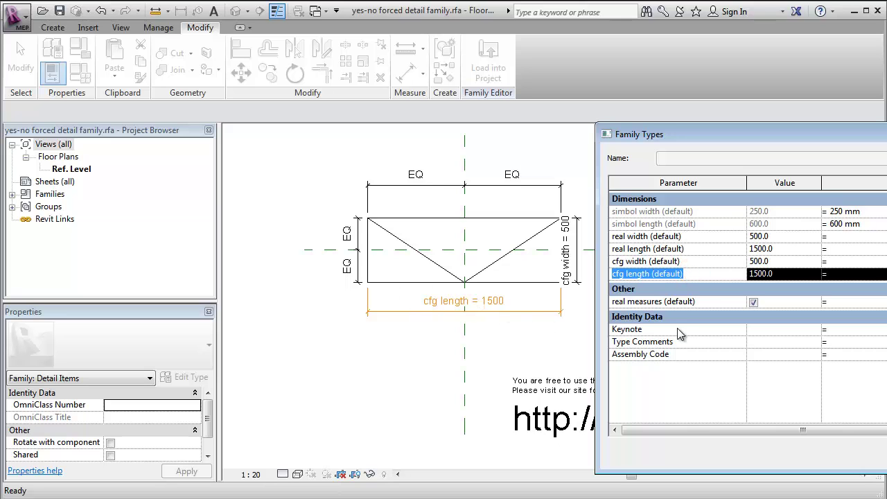
pyautogui.moveTo(797, 134); pyautogui.dragTo(797, 85)
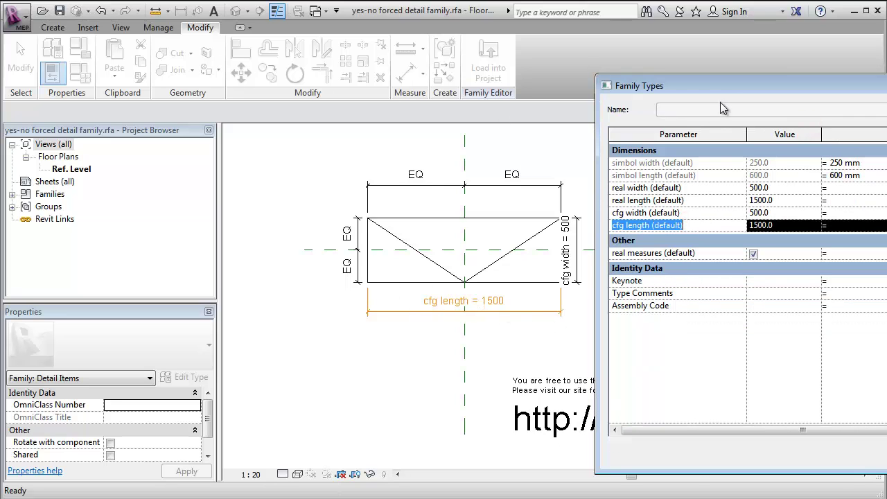
pyautogui.moveTo(706, 85); pyautogui.dragTo(279, 65)
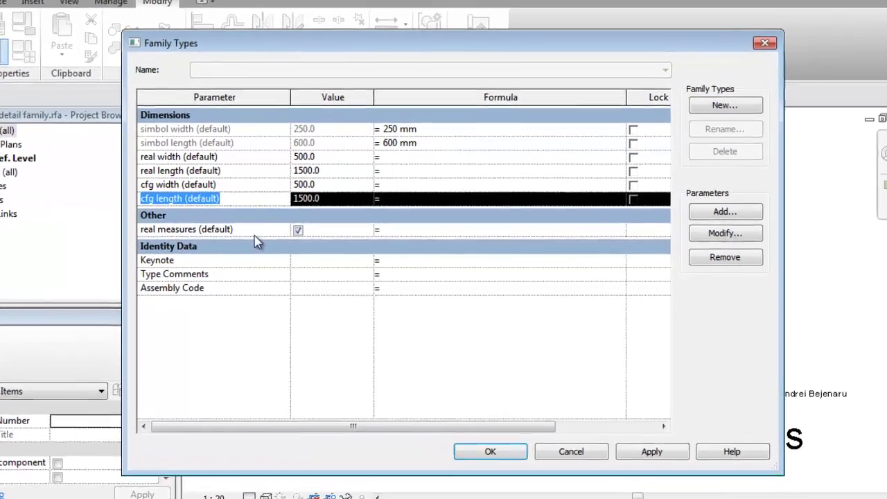
pyautogui.click(285, 233)
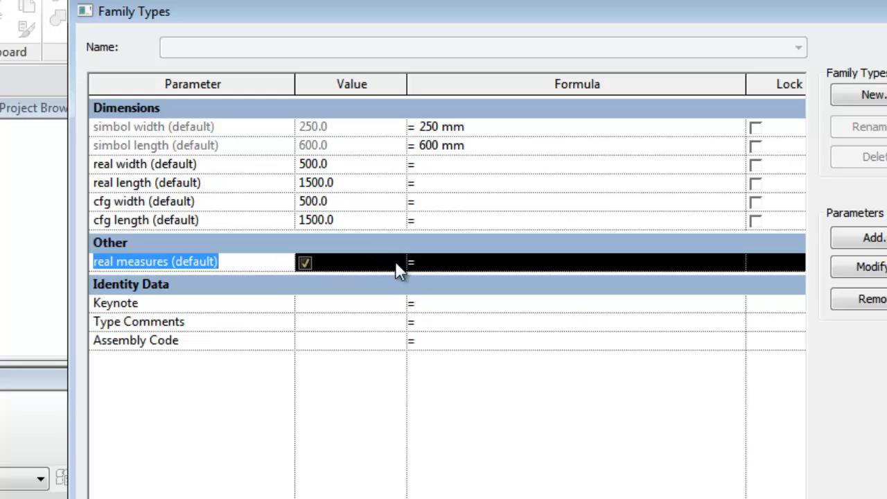
# - Give real measures the formula if(real length > simbol length, 1=1, 1=0)
pyautogui.click(427, 261)
pyautogui.write('o')
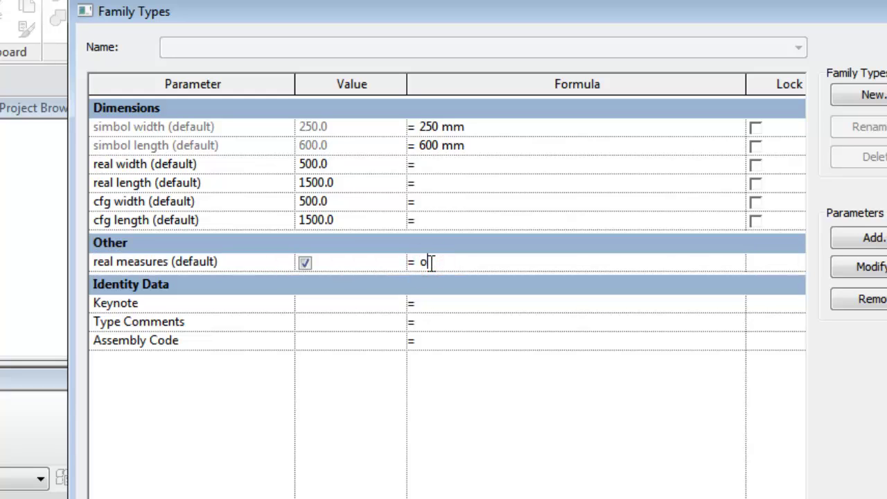
pyautogui.press('BackSpace')
pyautogui.write('if(')
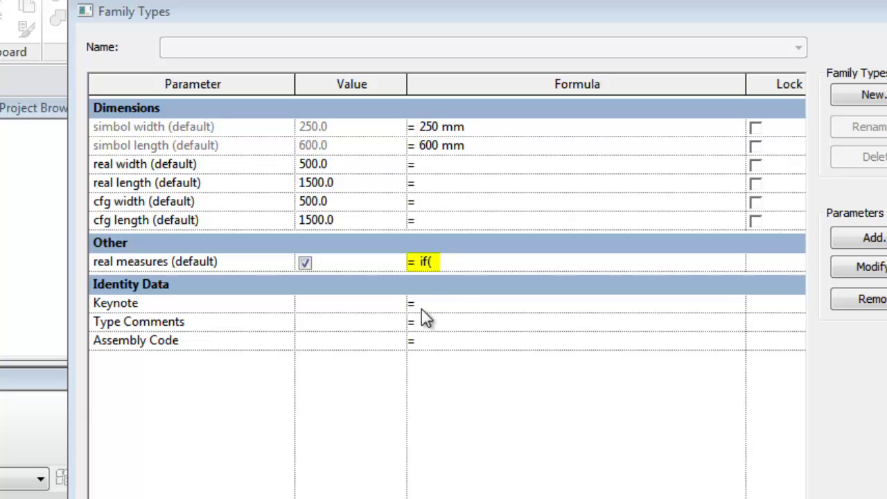
pyautogui.click(459, 269)
pyautogui.write('real length > simbol length,')
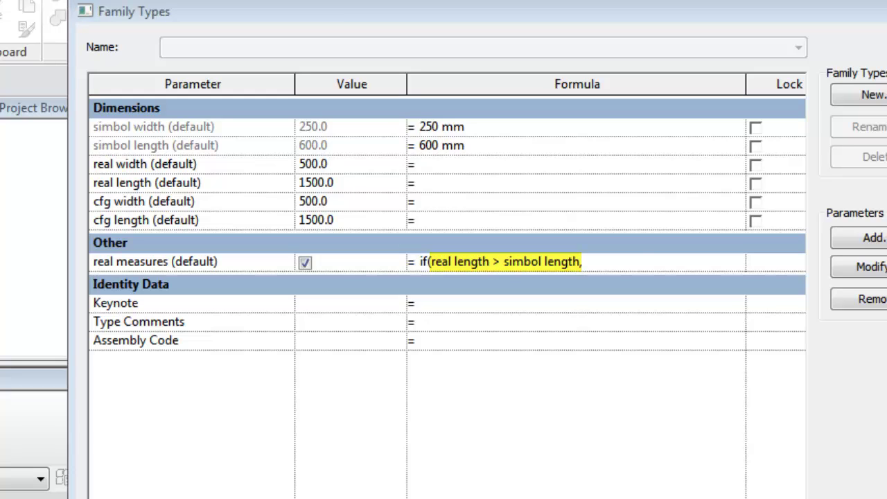
pyautogui.click(641, 257)
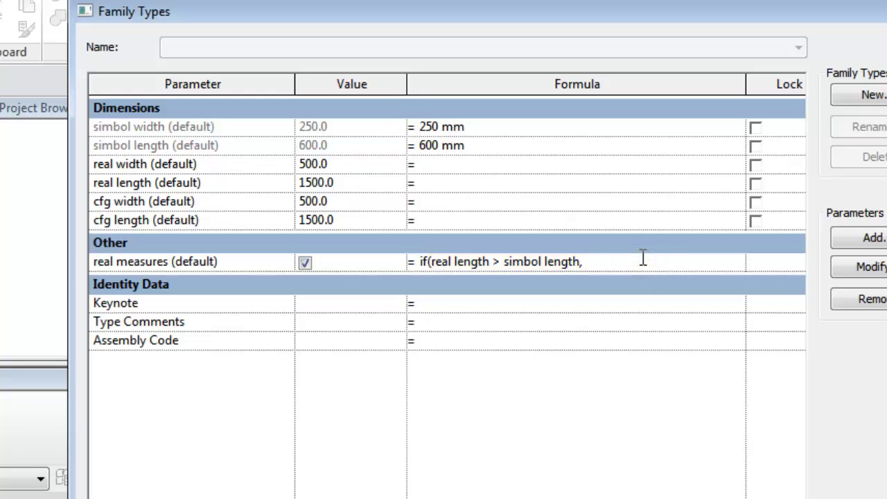
pyautogui.write('1=1')
pyautogui.write(',')
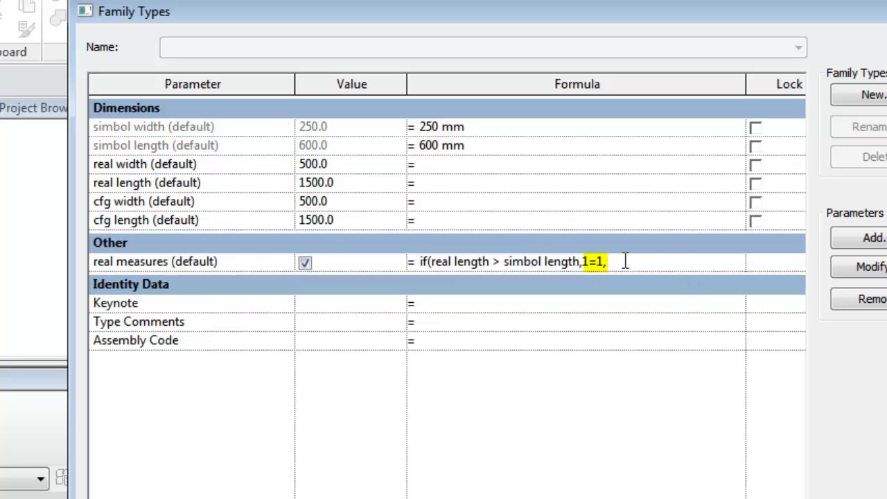
pyautogui.write('1')
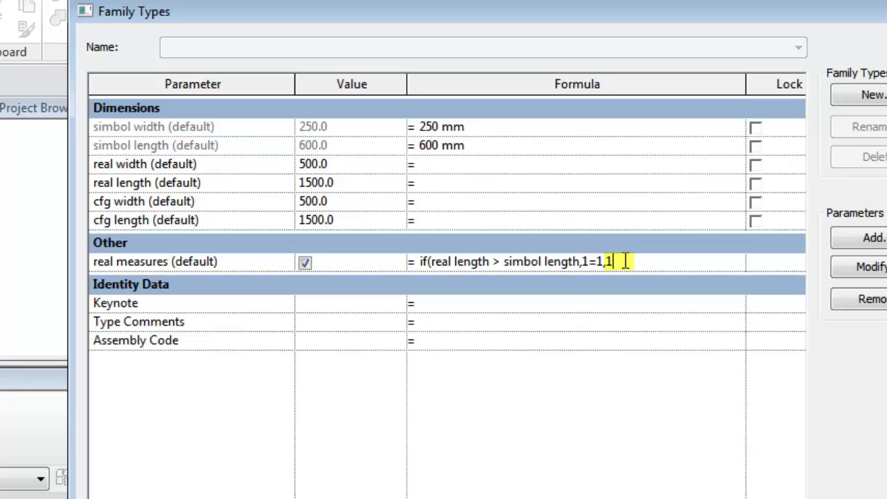
pyautogui.write('=')
pyautogui.write('(')
pyautogui.write(')')
pyautogui.write('0')
pyautogui.click(585, 303)
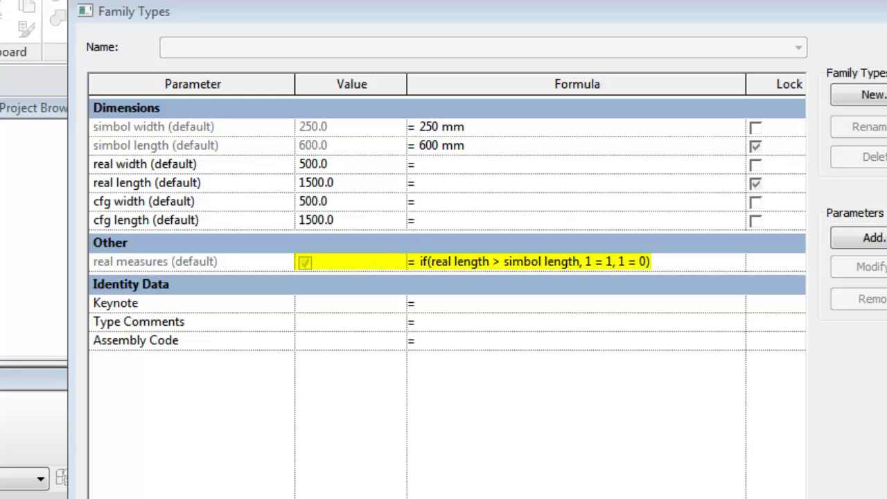
pyautogui.click(352, 183)
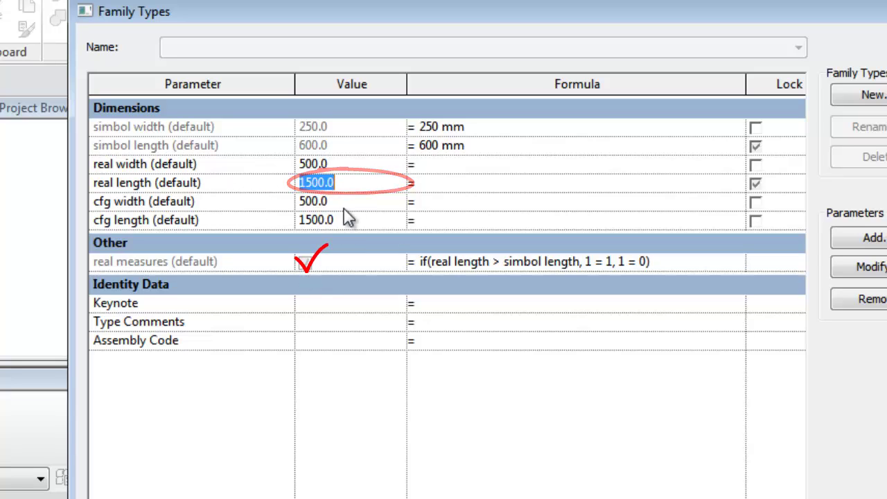
pyautogui.write('50')
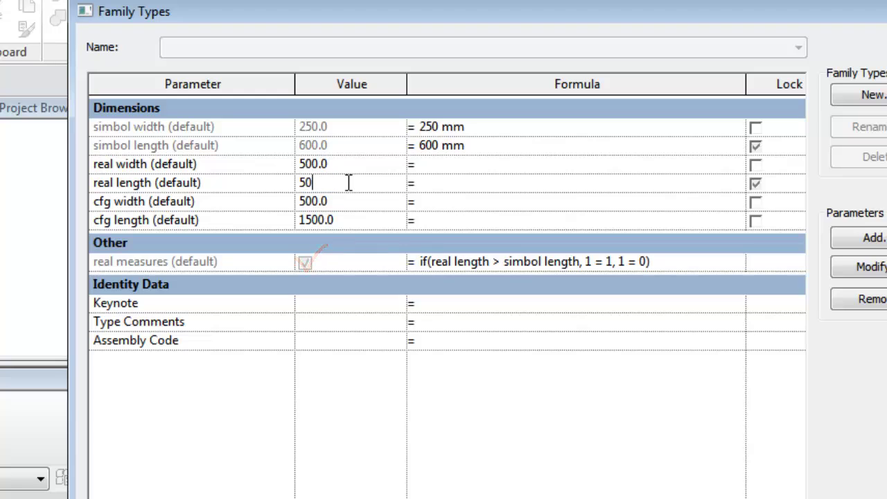
pyautogui.write('0')
pyautogui.click(362, 144)
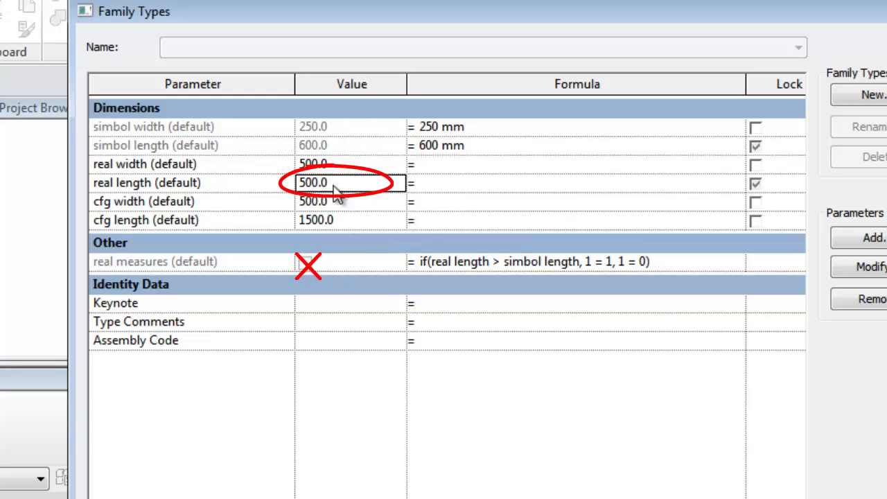
pyautogui.click(340, 182)
pyautogui.write('1500')
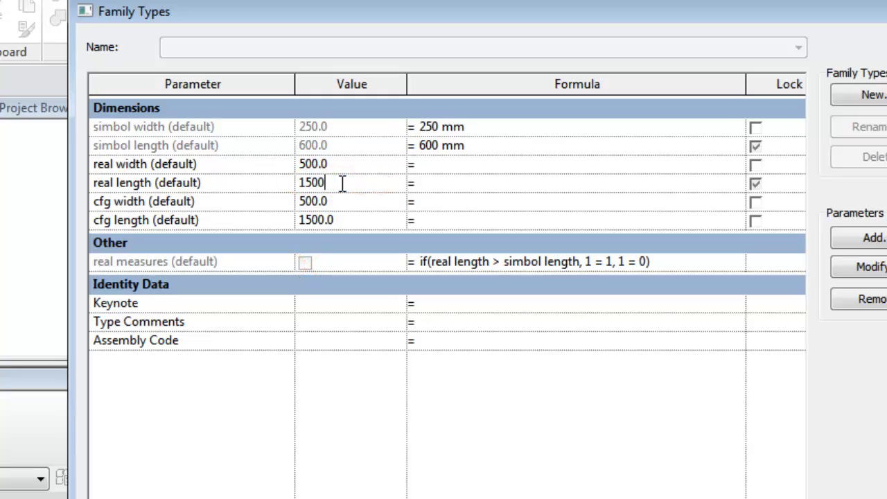
pyautogui.press('Tab')
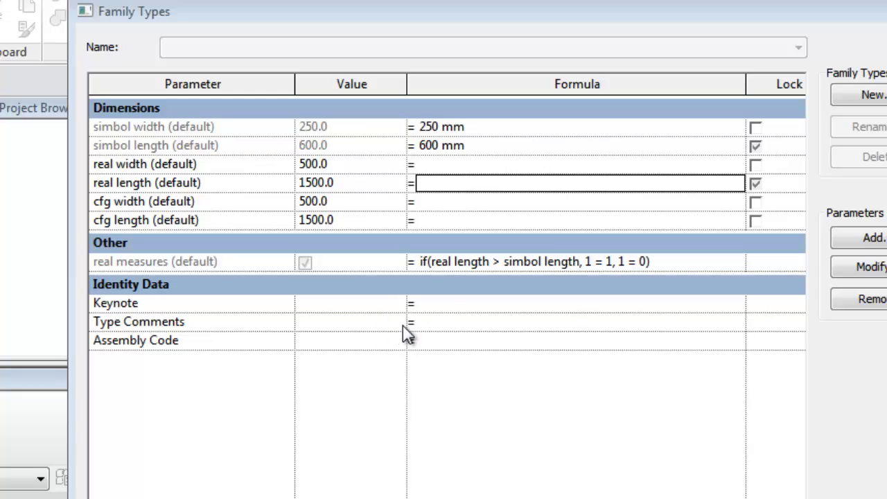
pyautogui.click(163, 201)
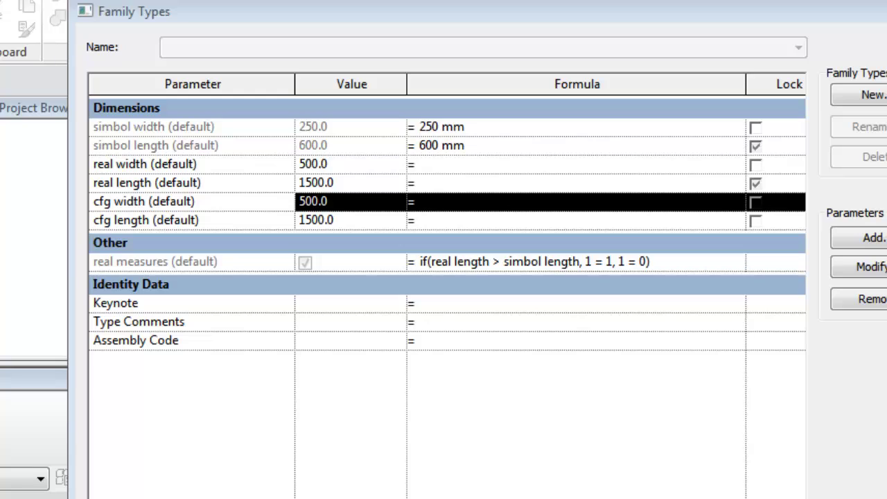
# - Enter if(real measures, real width, simbol width) as the cfg width formula
pyautogui.click(451, 202)
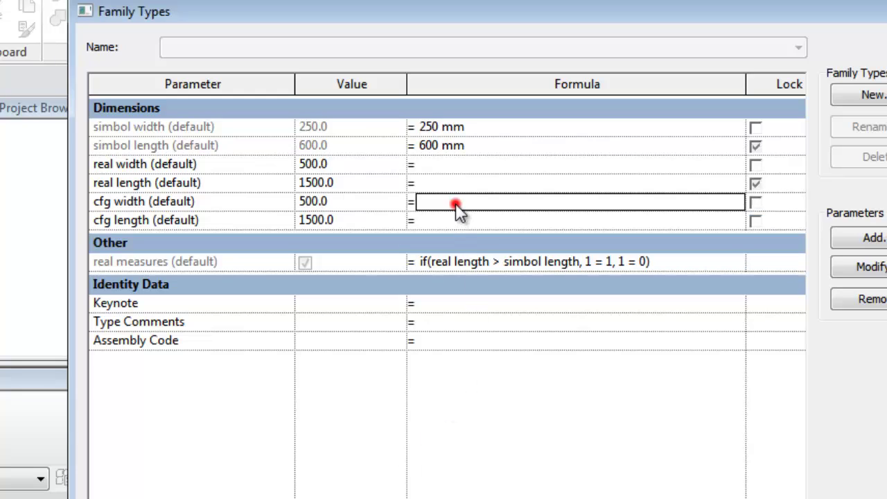
pyautogui.write('if(real measures,')
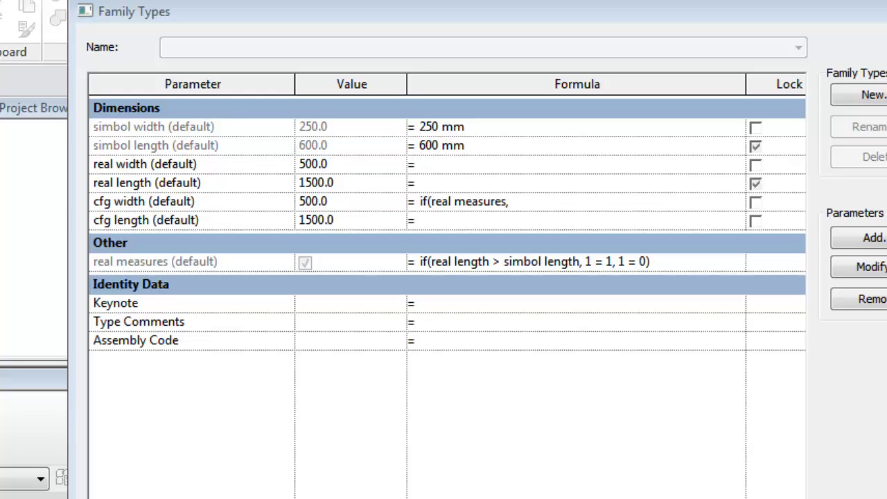
pyautogui.click(560, 201)
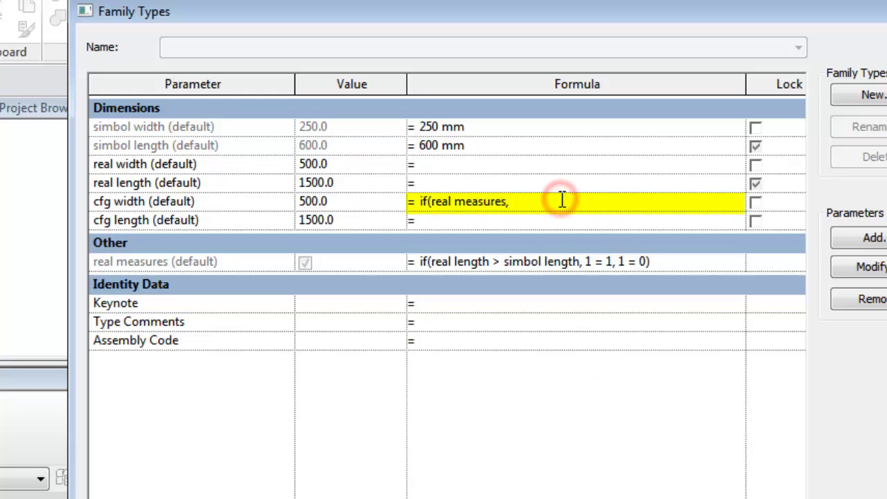
pyautogui.write('real width,')
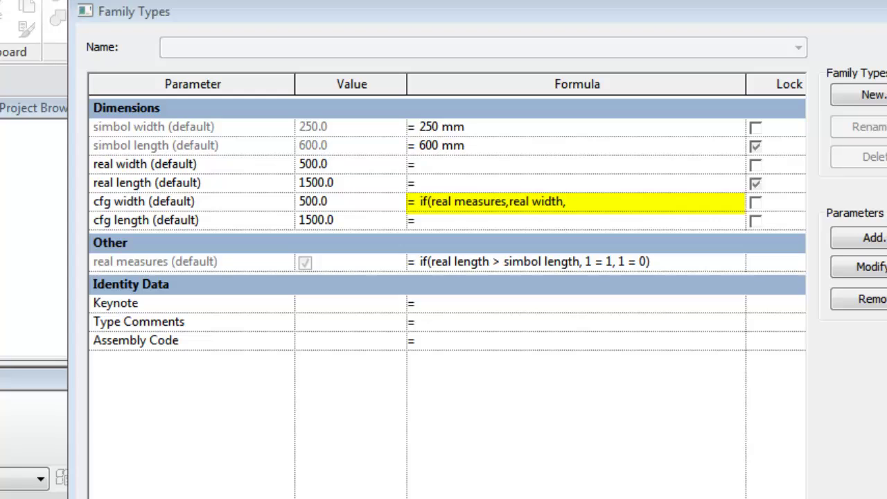
pyautogui.click(590, 199)
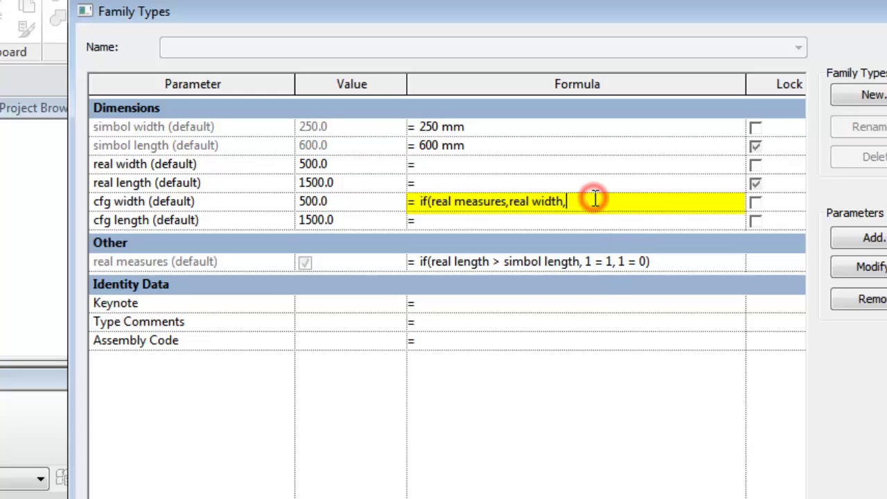
pyautogui.write('simbol width)')
pyautogui.click(572, 221)
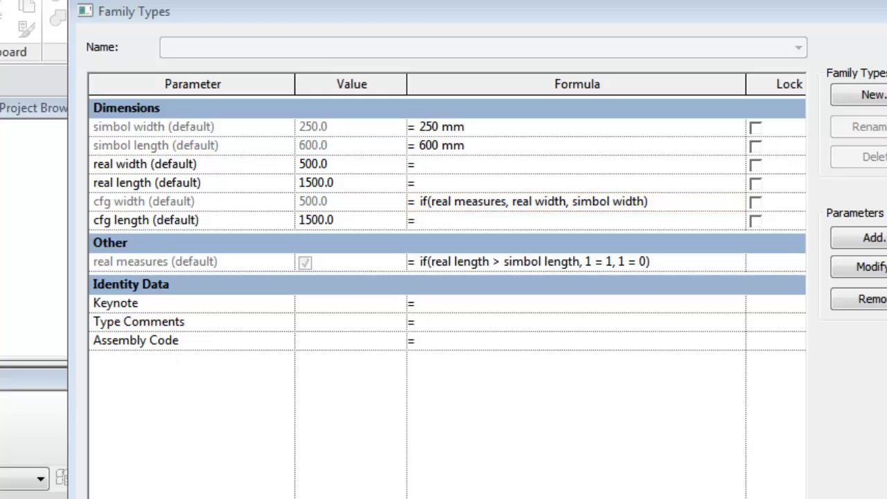
# - Paste the matching formula into cfg length so it reads if(real measures, real length, simbol length)
pyautogui.click(446, 219)
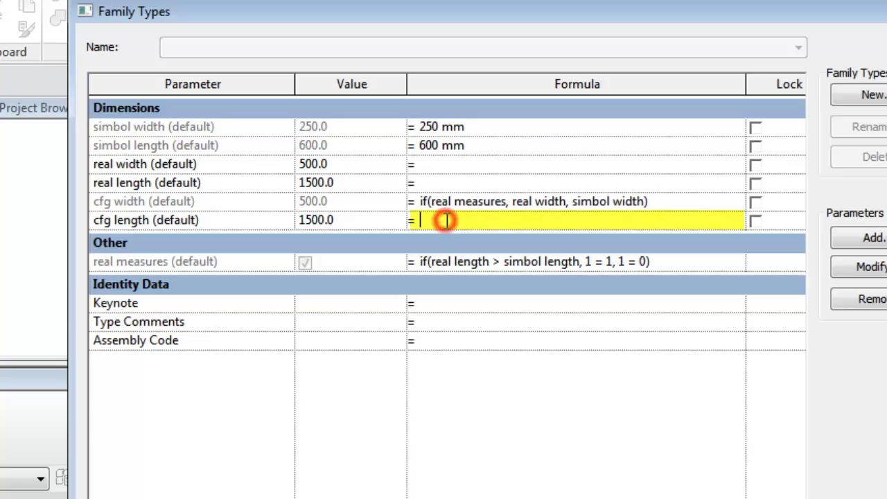
pyautogui.write('if(real measures, real length, simbol length)')
pyautogui.click(451, 220)
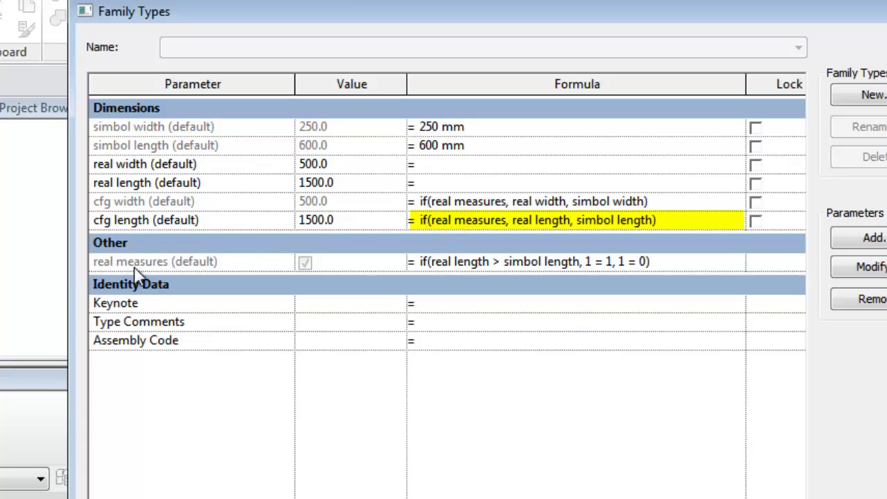
pyautogui.click(523, 219)
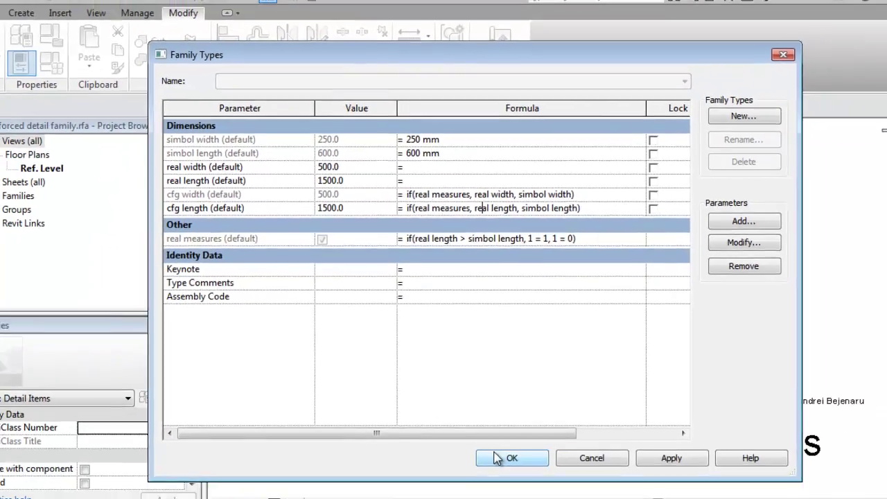
# - Apply the formulas with OK and select the text notes below the detail drawing
pyautogui.click(455, 460)
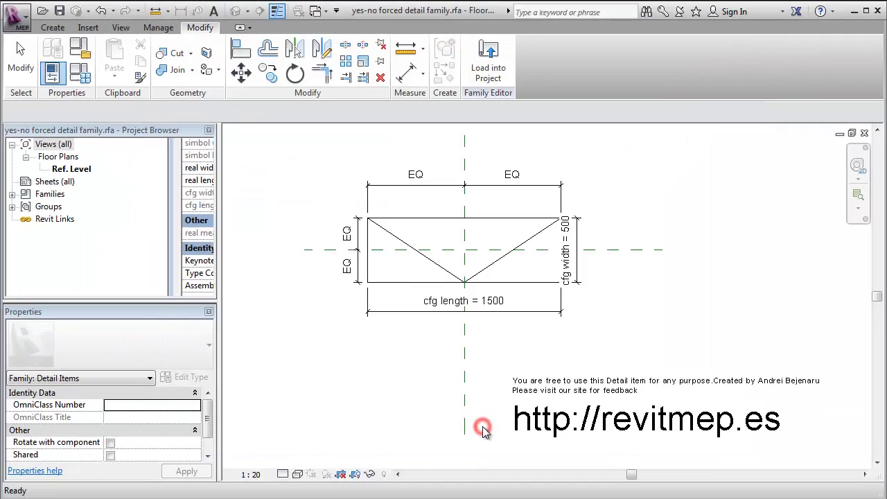
pyautogui.click(633, 414)
pyautogui.click(634, 420)
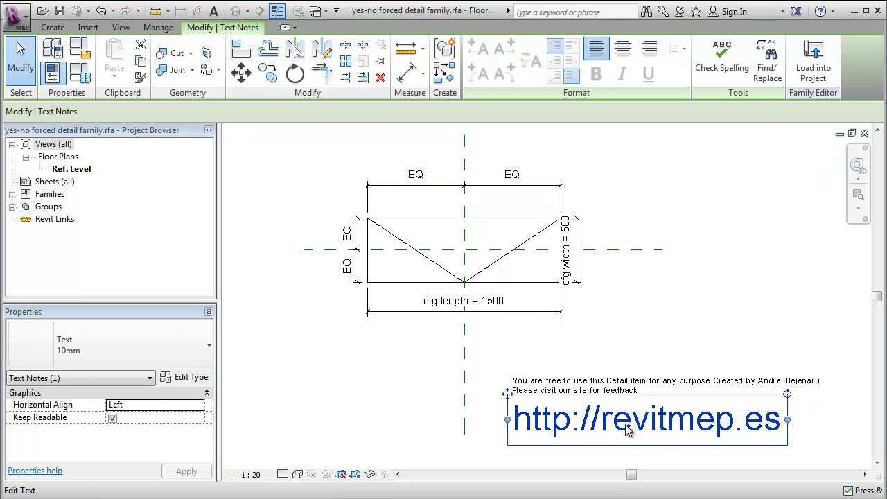